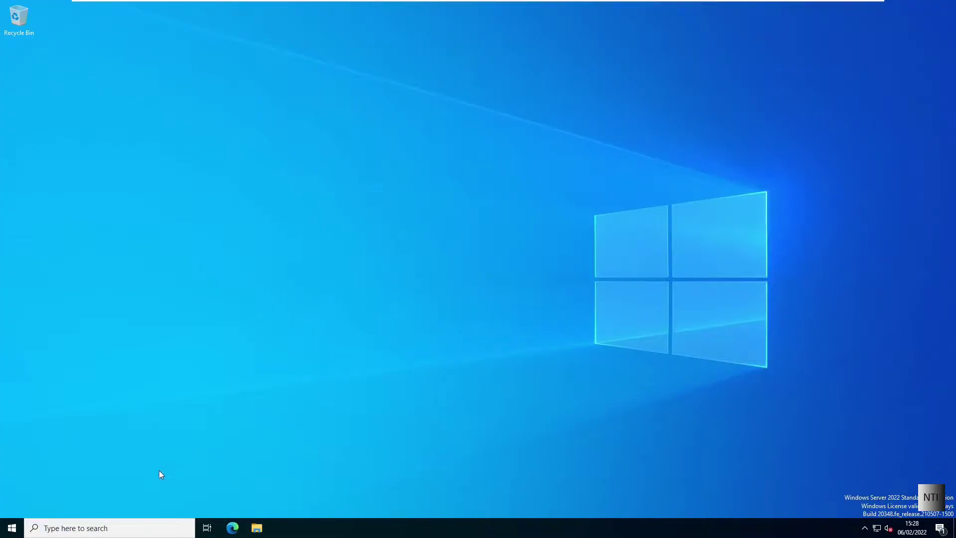
- Search the Start menu for 'Active Directory' and launch Active Directory Users and Computers
left_click(12, 528)
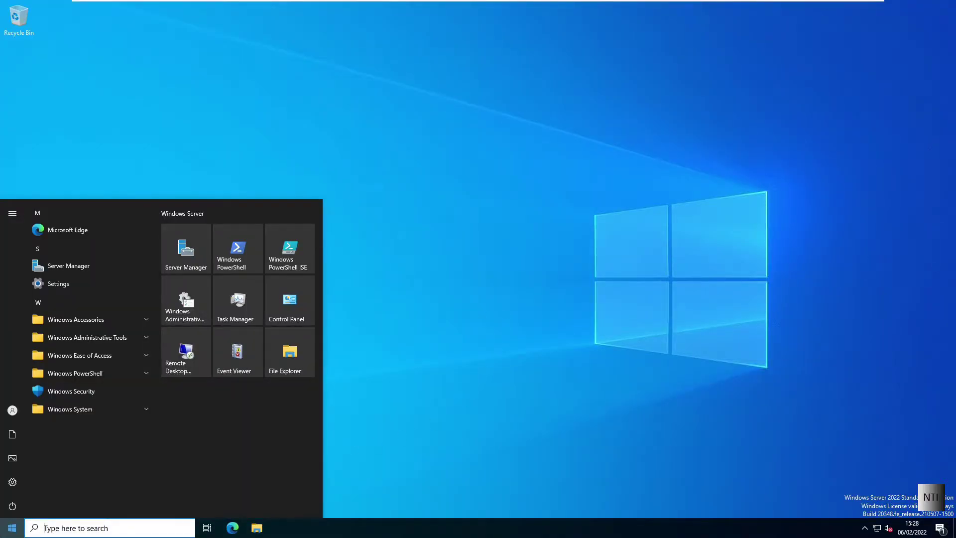
type("Active")
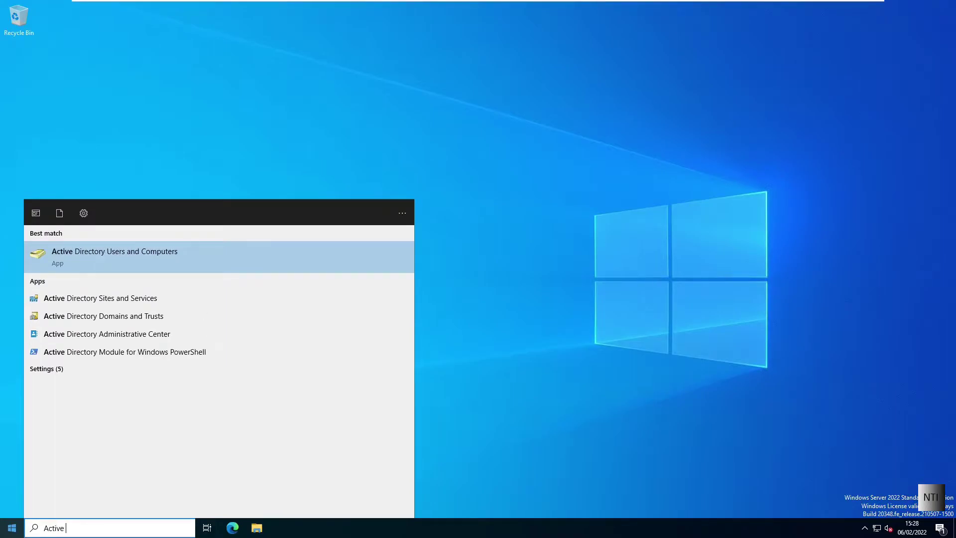
type(" Directory")
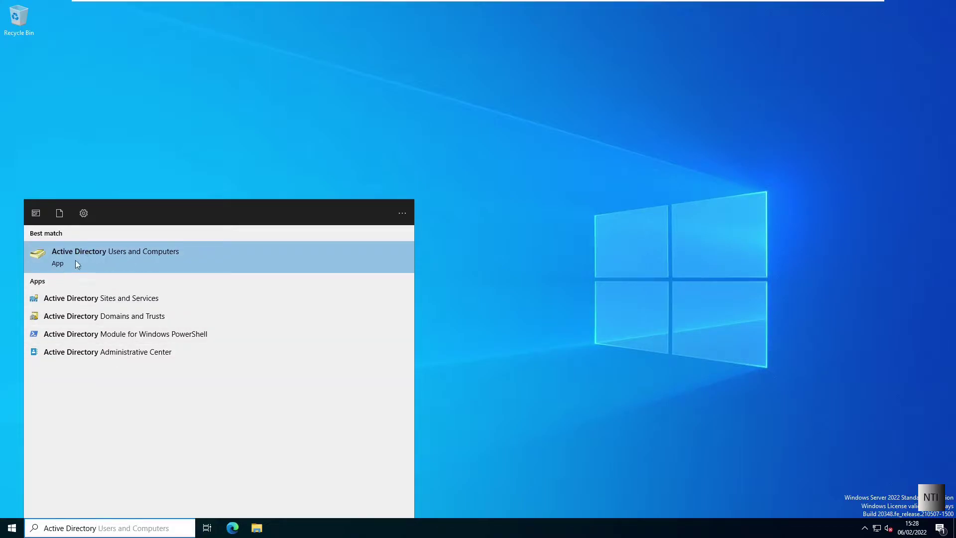
left_click(118, 264)
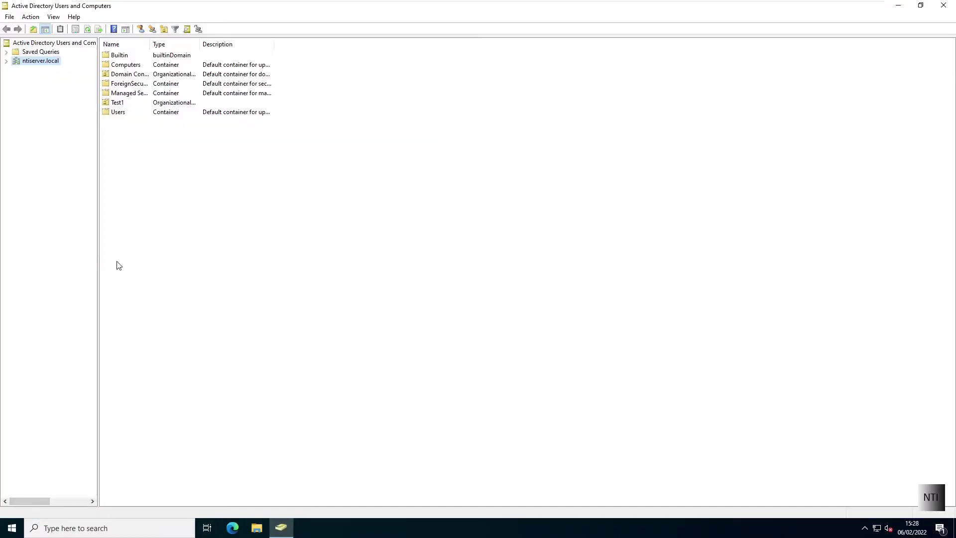
- Expand ntiserver.local, browse the Users container's accounts and groups, then return to the domain root
left_click(28, 52)
left_click(29, 62)
double_click(118, 112)
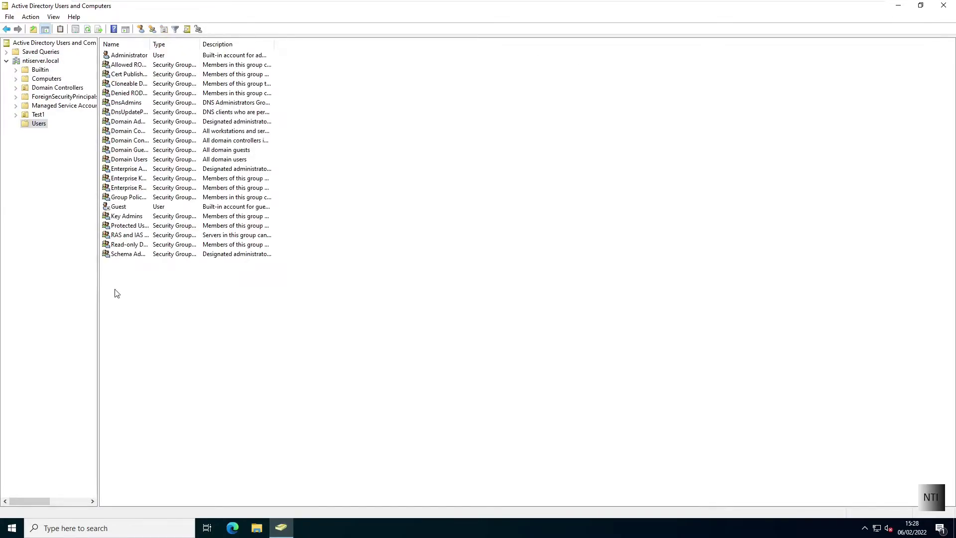
left_click_drag(115, 290, 135, 270)
left_click(30, 61)
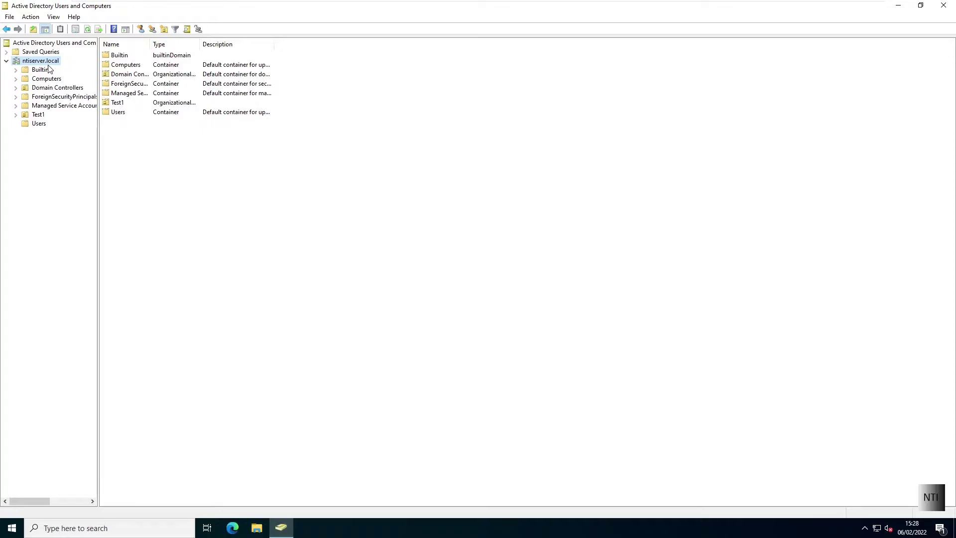
- Create the 'NTI Support' organizational unit in ntiserver.local with accidental-deletion protection turned off
right_click(149, 156)
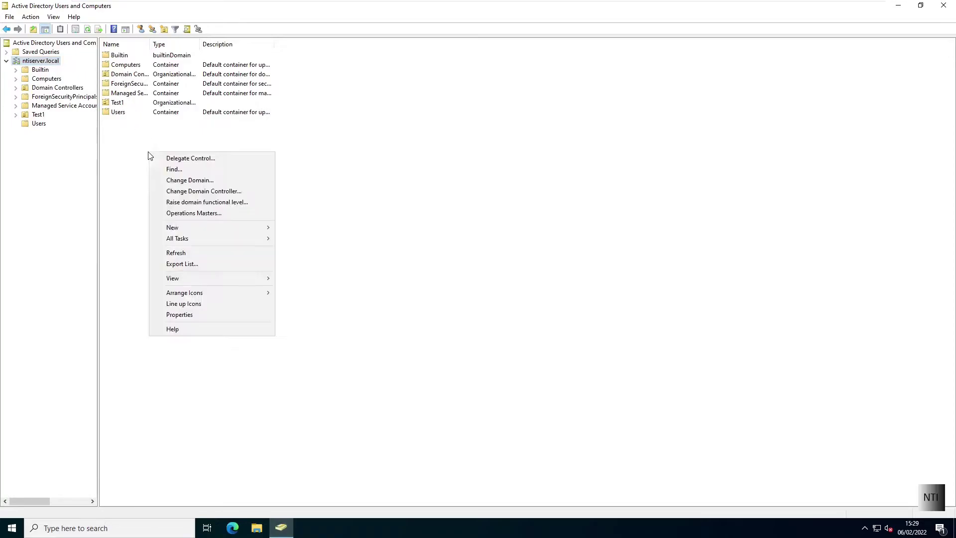
mouse_move(190, 227)
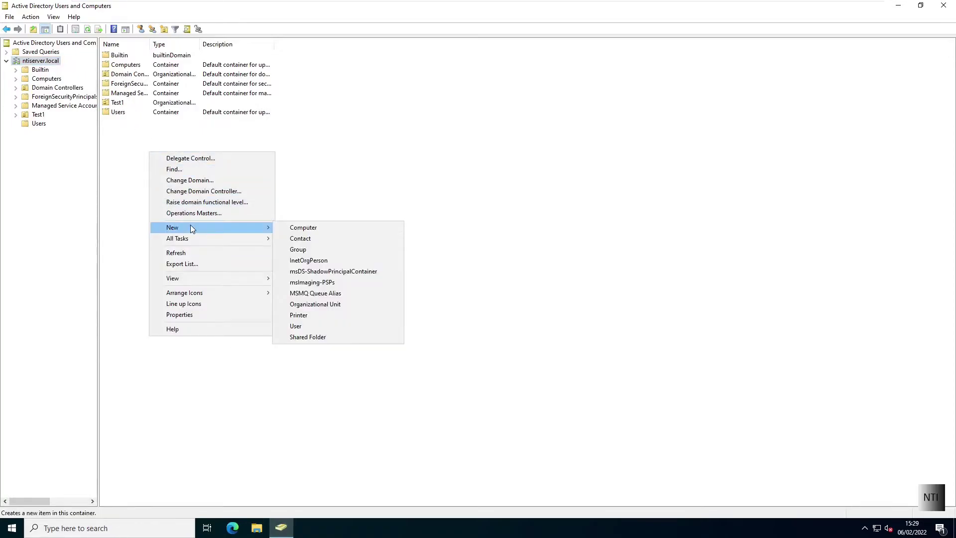
left_click(310, 305)
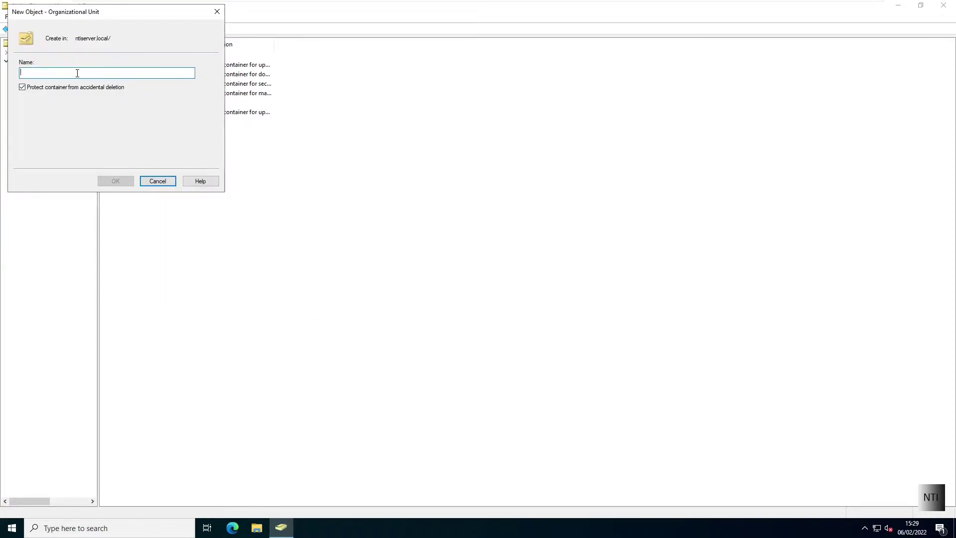
type("NTI S")
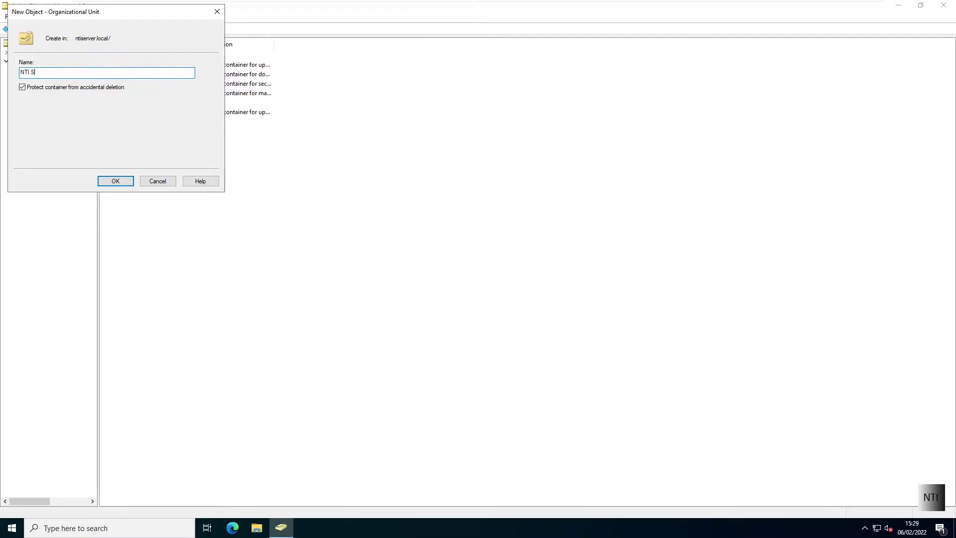
type("uppro")
key("BackSpace")
key("BackSpace")
key("BackSpace")
type("port")
left_click(22, 88)
left_click(115, 182)
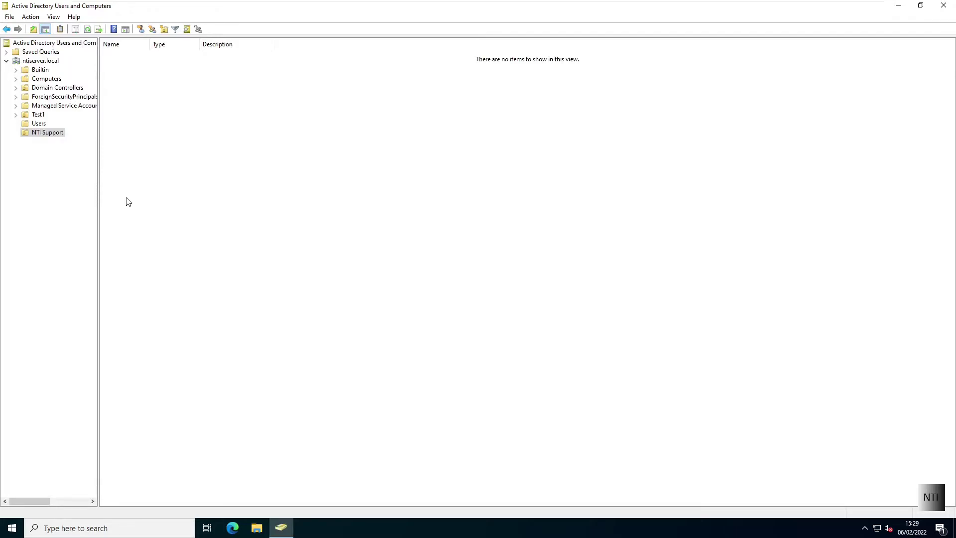
- Start a new user in NTI Support named 'NTI Template' with logon name 'ntitemplatesupport'
right_click(157, 136)
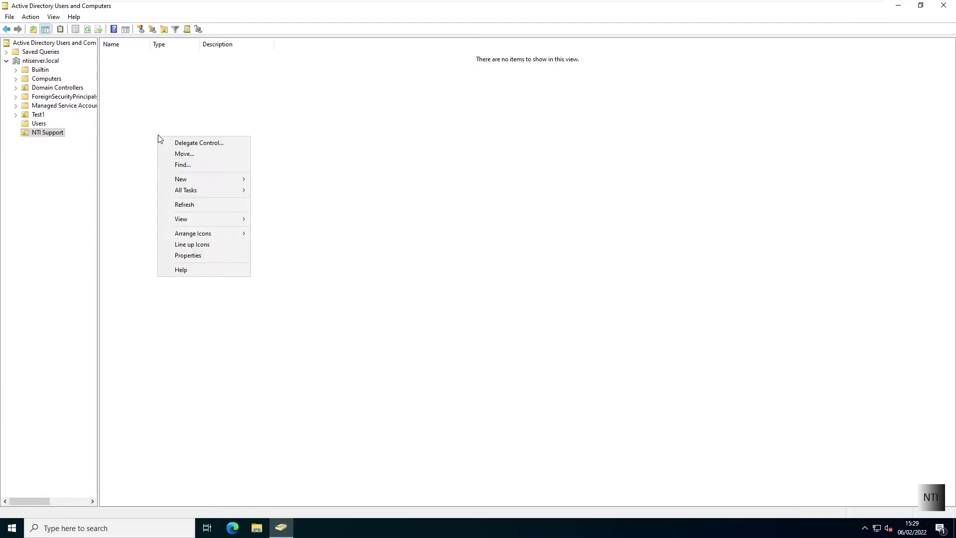
mouse_move(199, 179)
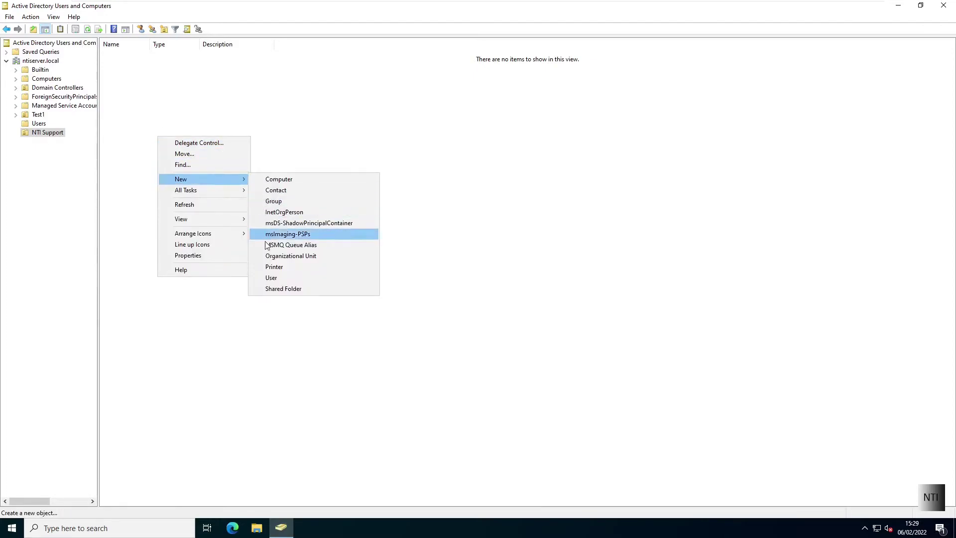
left_click(269, 277)
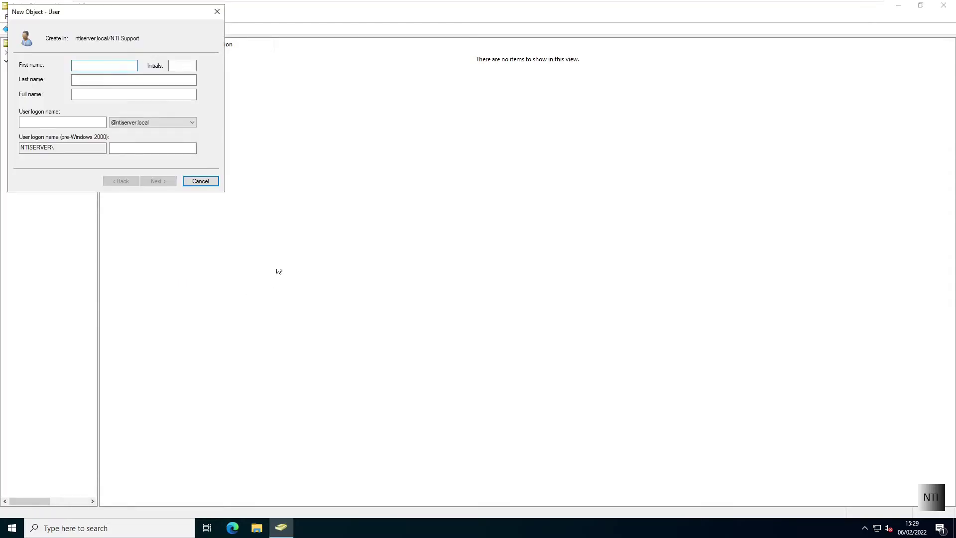
left_click_drag(110, 12, 248, 55)
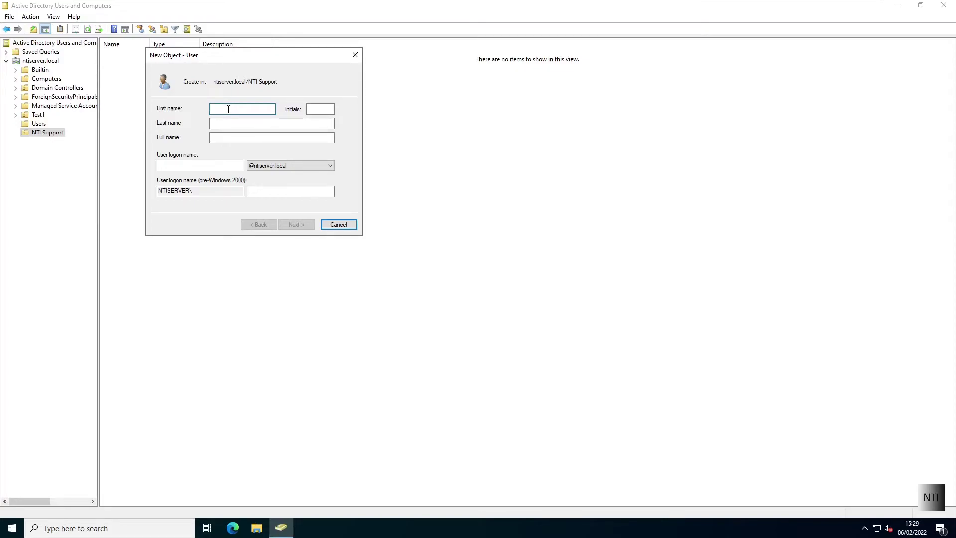
type("NTI Templt")
key("BackSpace")
type("Templtate")
key("Tab")
key("Tab")
key("Tab")
left_click(200, 170)
type("ntitemplt")
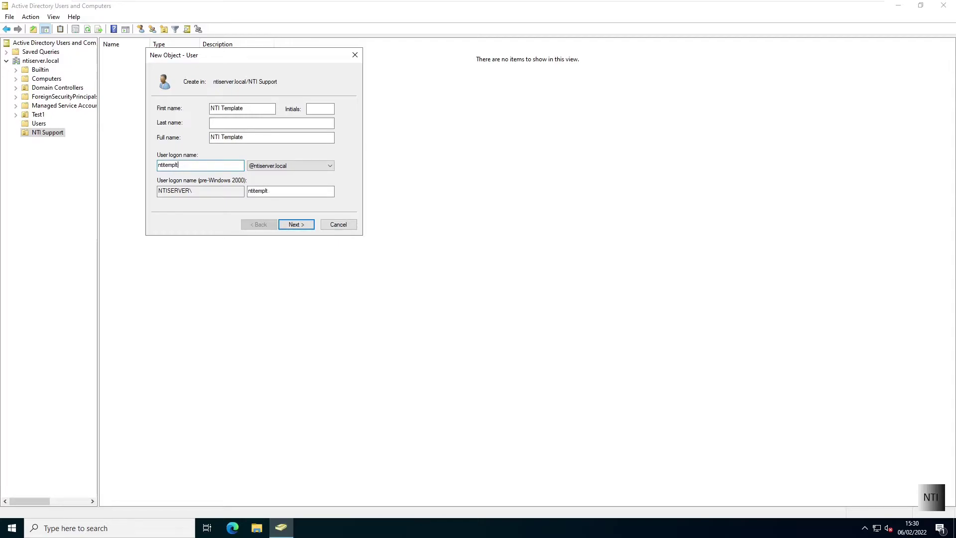
type("a")
key("BackSpace")
type("atesupport")
left_click(301, 226)
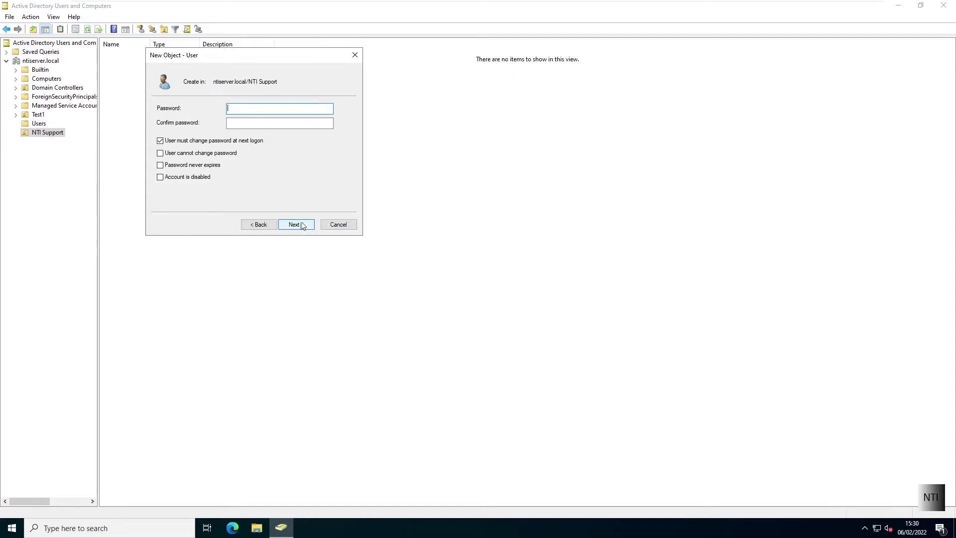
- Give it a password that the user cannot change and never expires, with no change at next logon, and finish
left_click(184, 141)
left_click(178, 153)
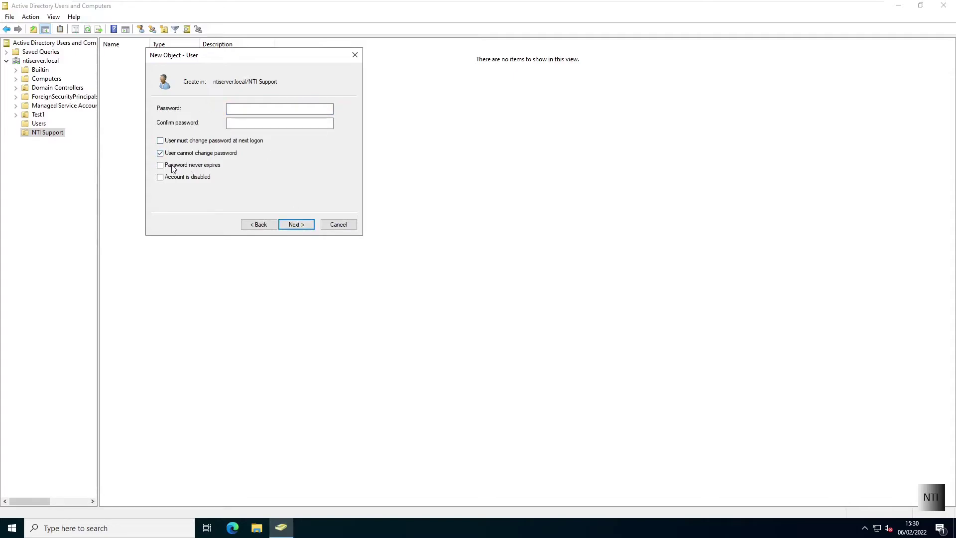
left_click(173, 166)
left_click(239, 112)
type("Password")
key("Tab")
type("Password")
left_click(299, 225)
left_click(297, 224)
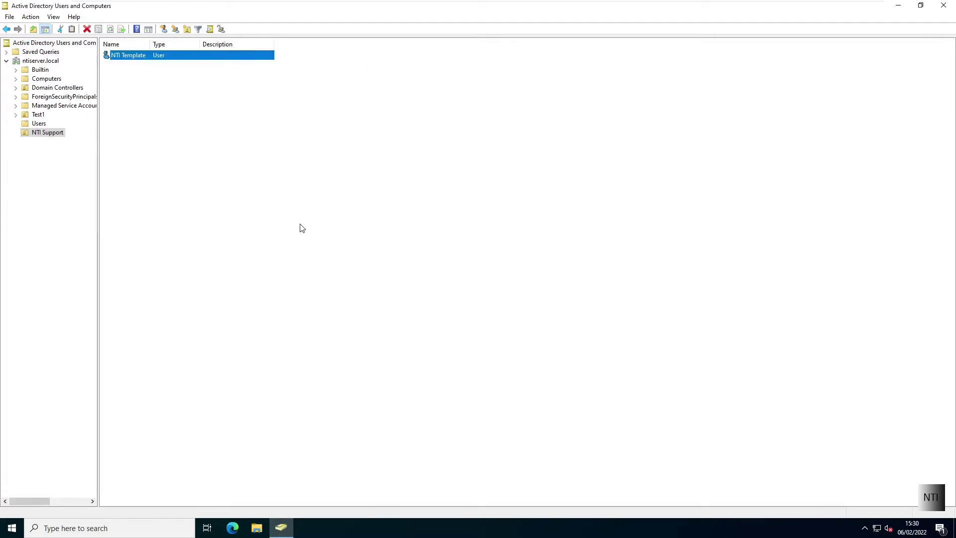
left_click(161, 106)
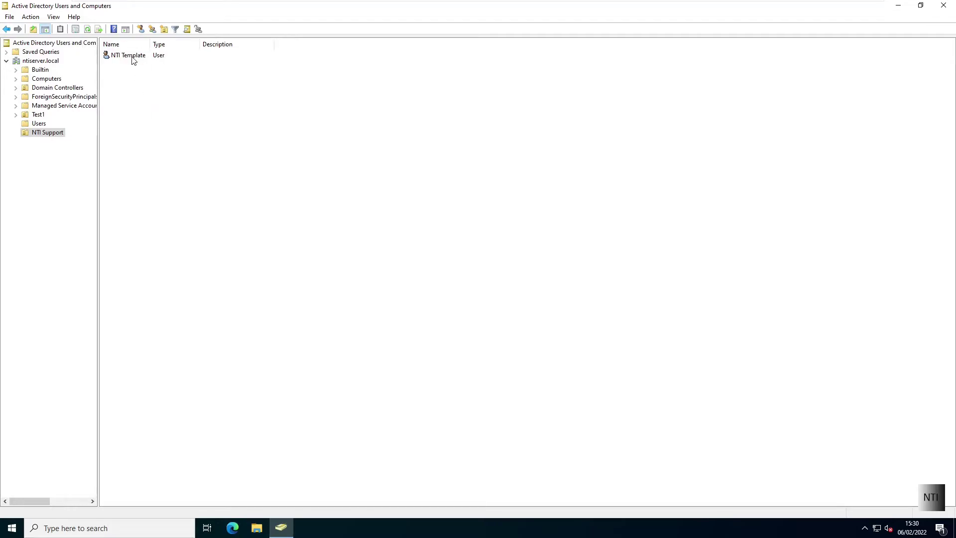
left_click(130, 57)
right_click(129, 55)
left_click(161, 193)
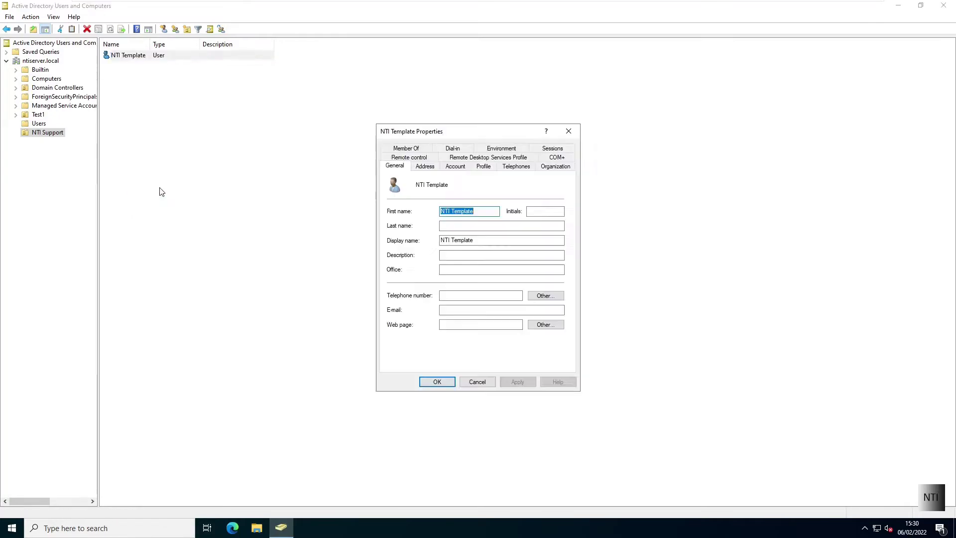
left_click(463, 150)
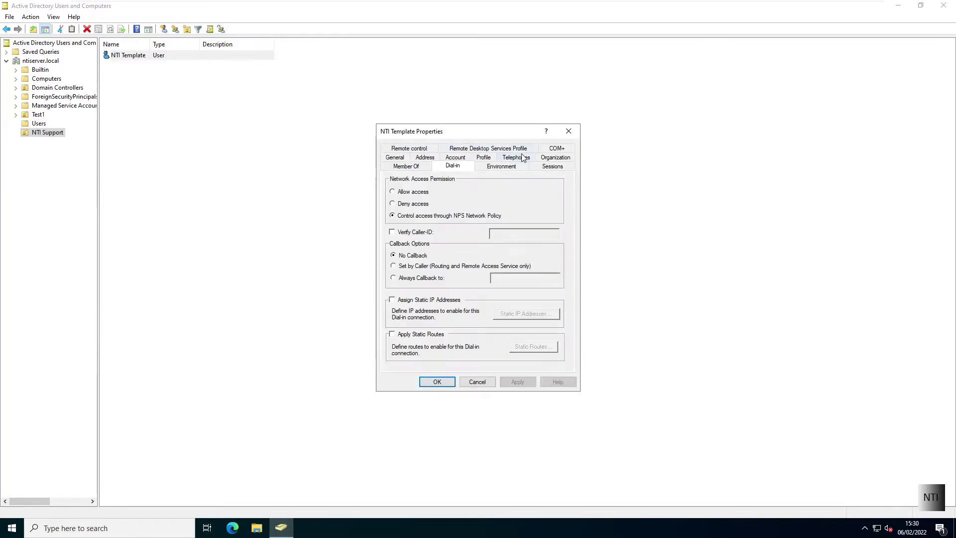
left_click(520, 152)
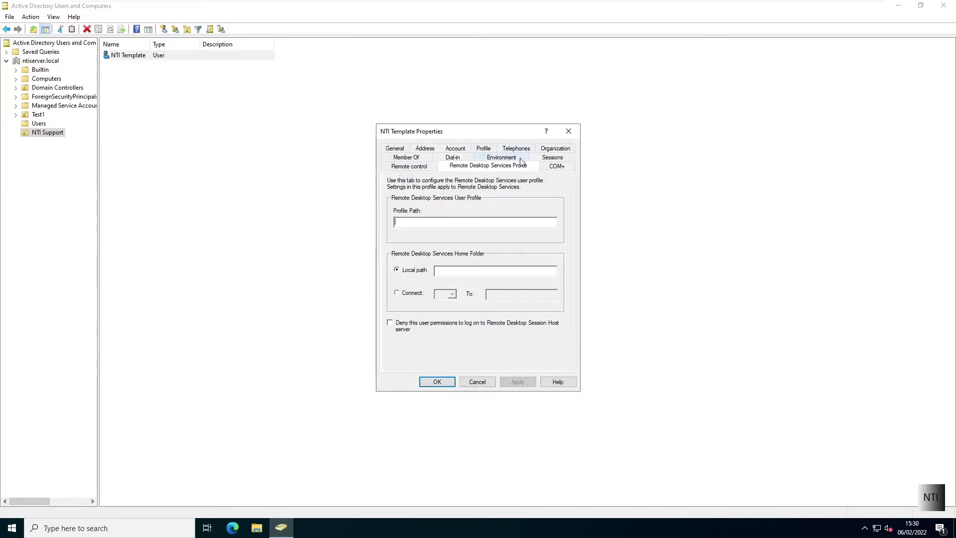
left_click(461, 160)
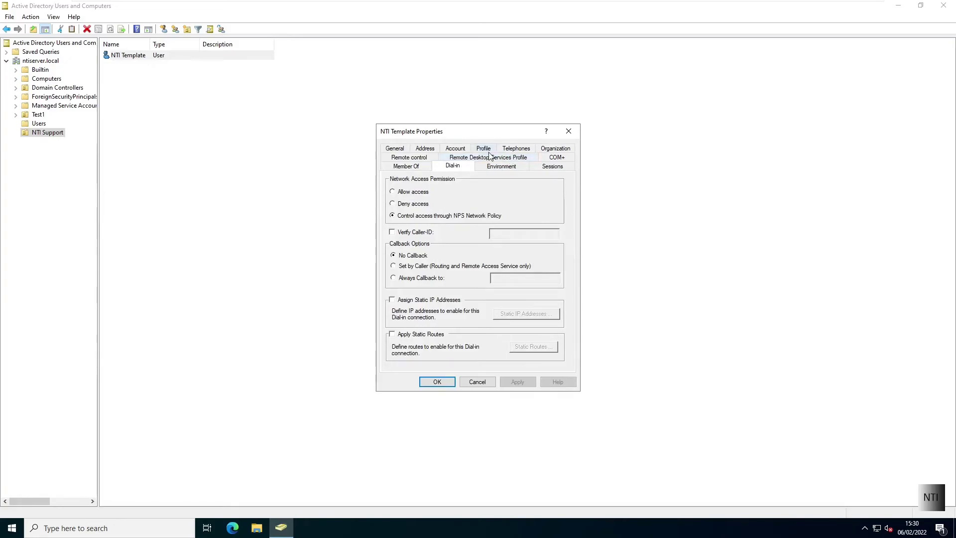
left_click(484, 150)
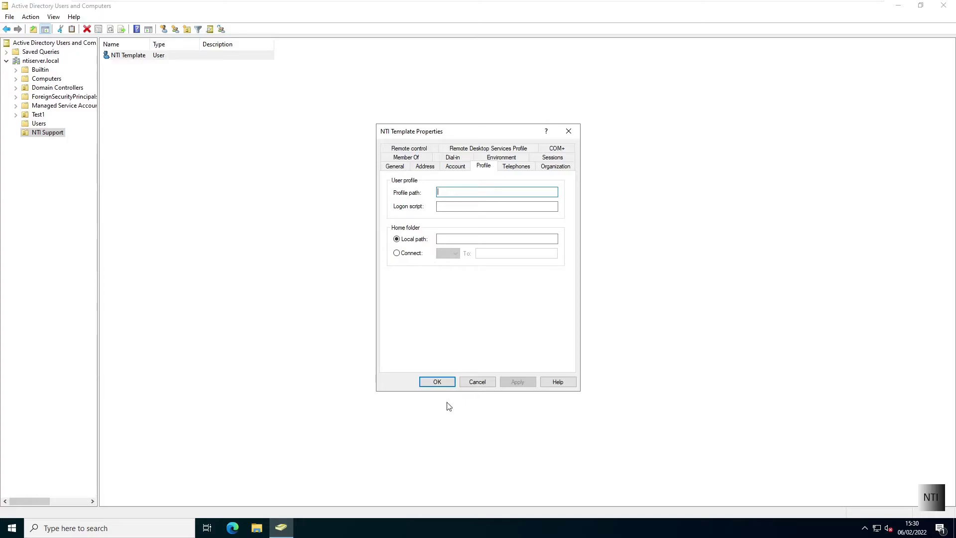
left_click(448, 383)
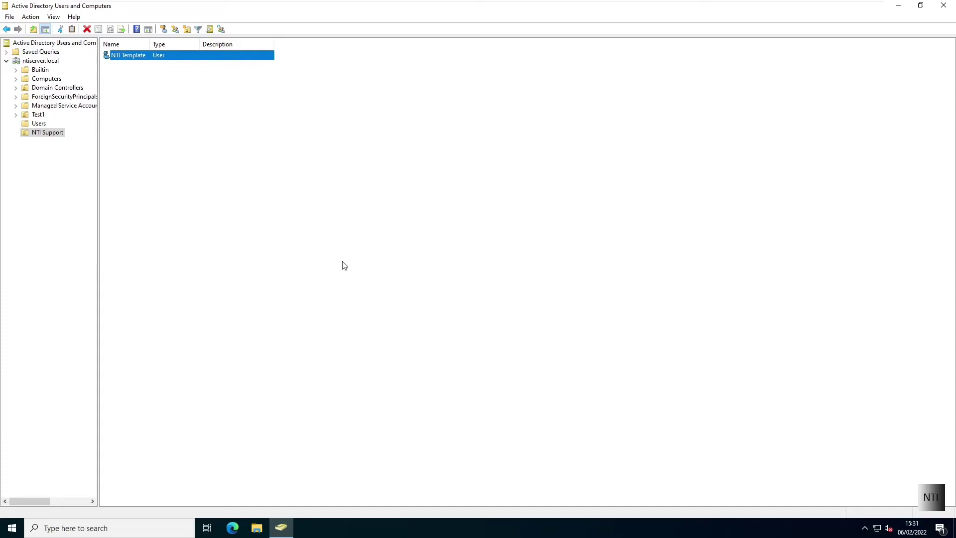
- Copy NTI Template into a new user with first name and logon name 'test1'
right_click(132, 57)
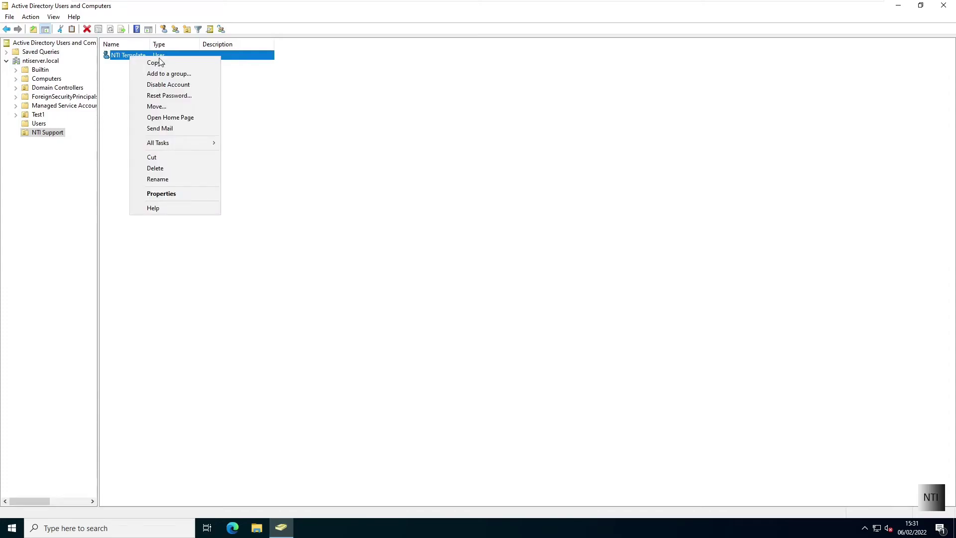
left_click(161, 63)
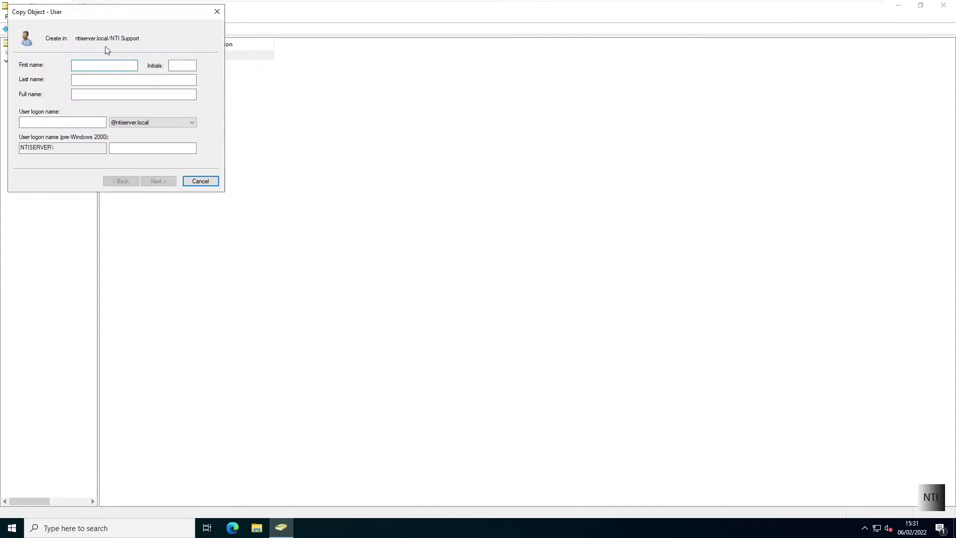
left_click_drag(70, 23, 225, 97)
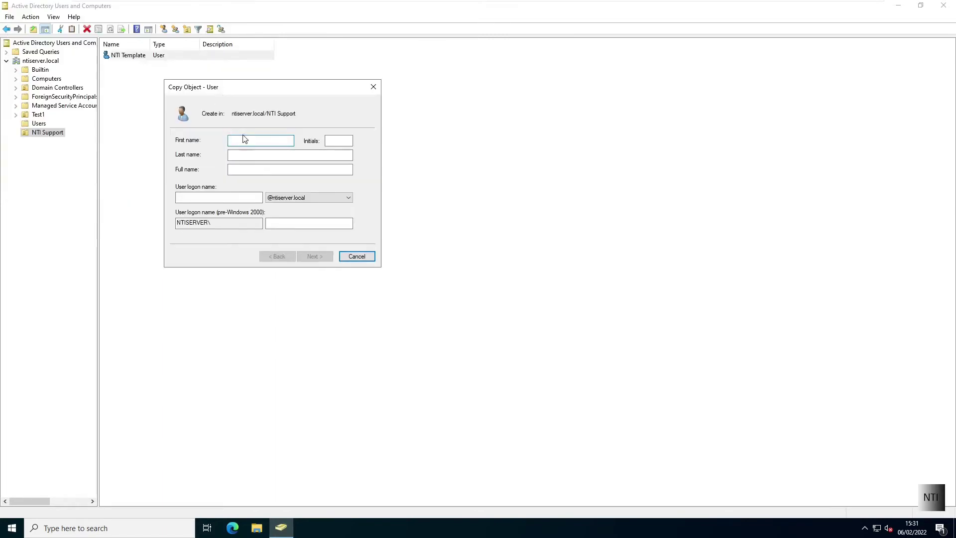
type("test1")
key("Tab")
key("Tab")
key("Tab")
type("test1")
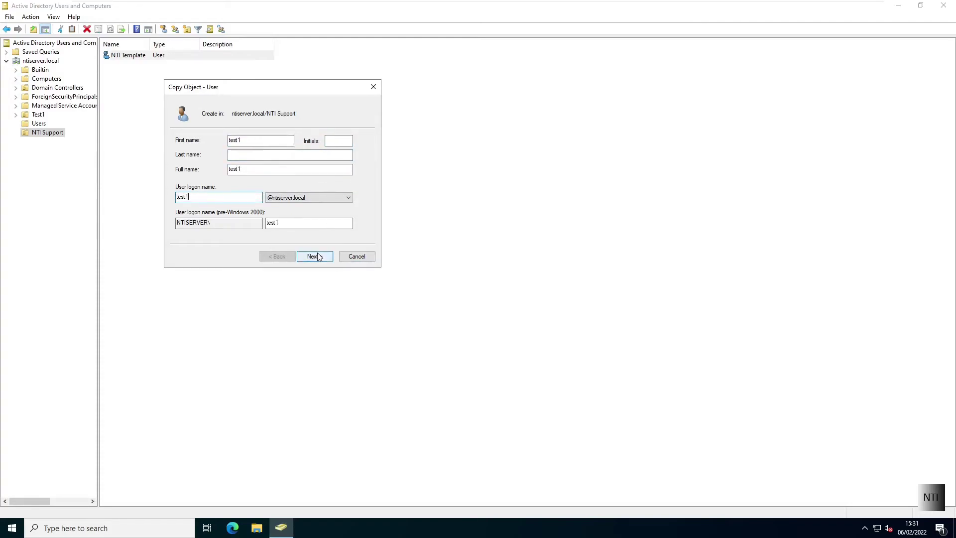
left_click(314, 256)
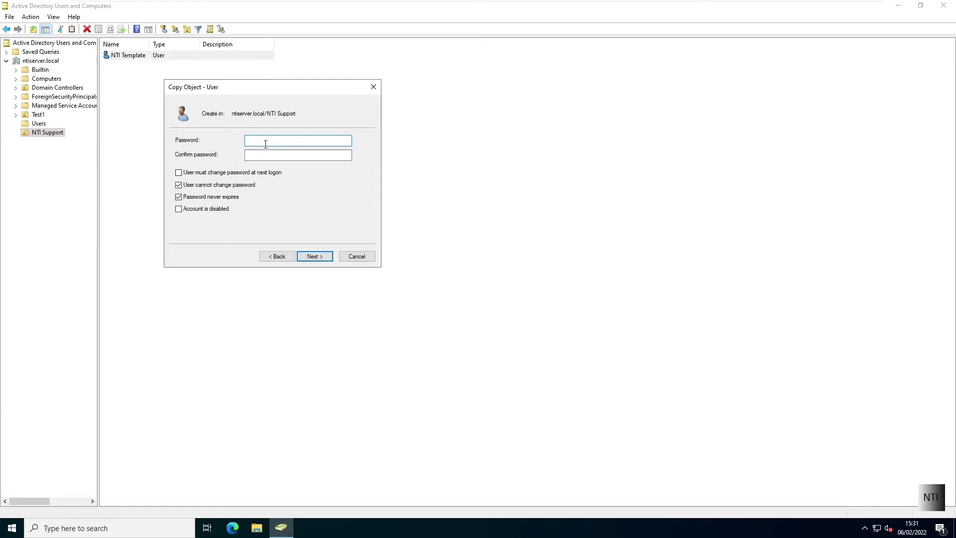
- Enter and confirm test1's password, then finish creating the account
type("••••••••")
key("Tab")
type("••••••••")
left_click(314, 256)
left_click_drag(243, 207, 173, 148)
left_click(226, 201)
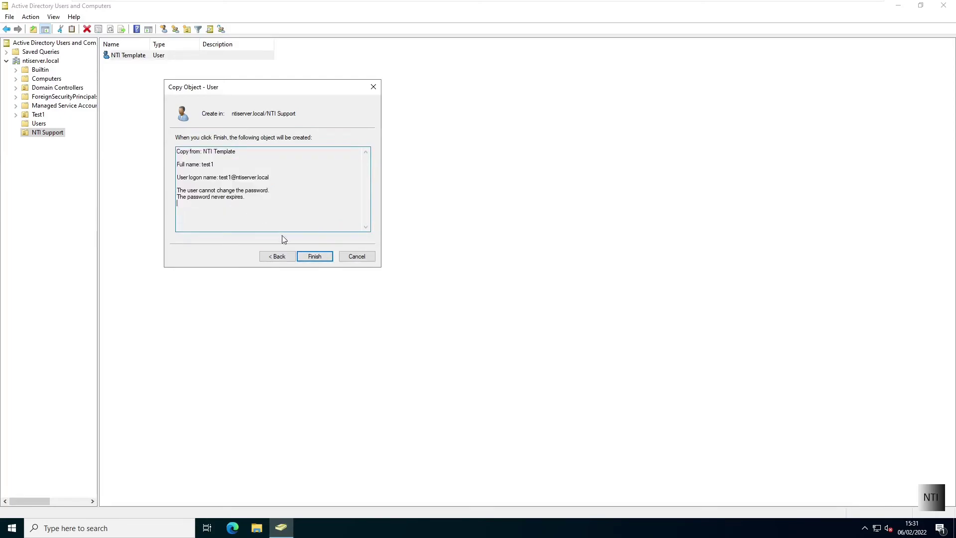
left_click(315, 256)
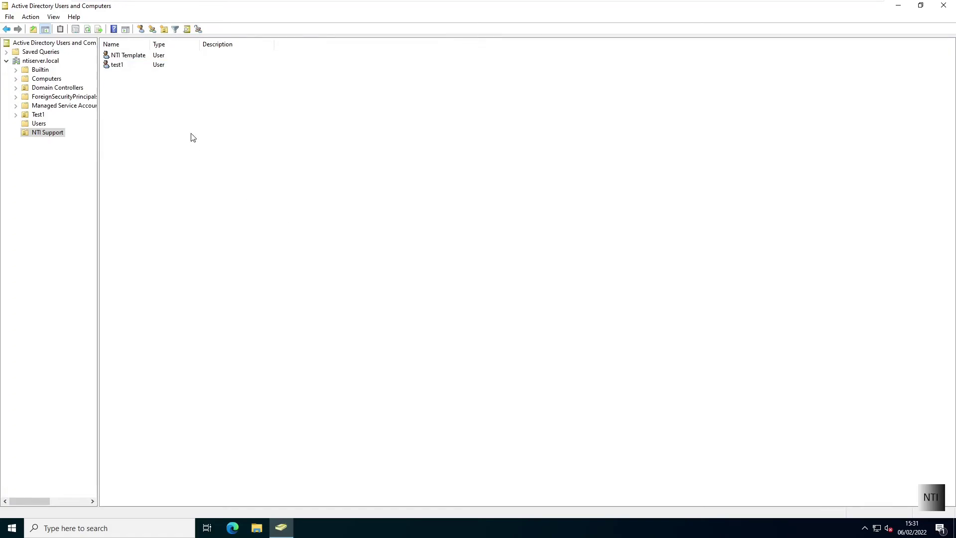
double_click(154, 69)
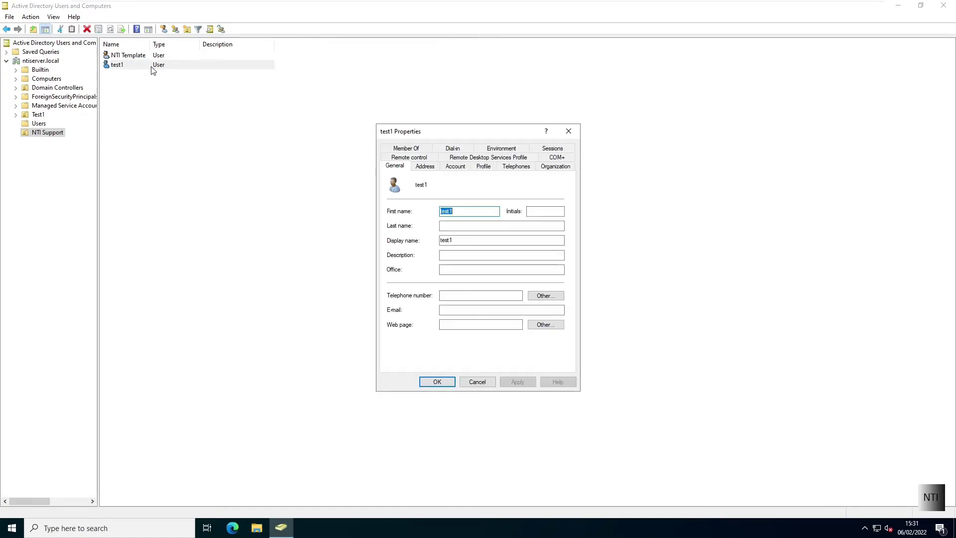
left_click(412, 158)
left_click(405, 158)
left_click(454, 149)
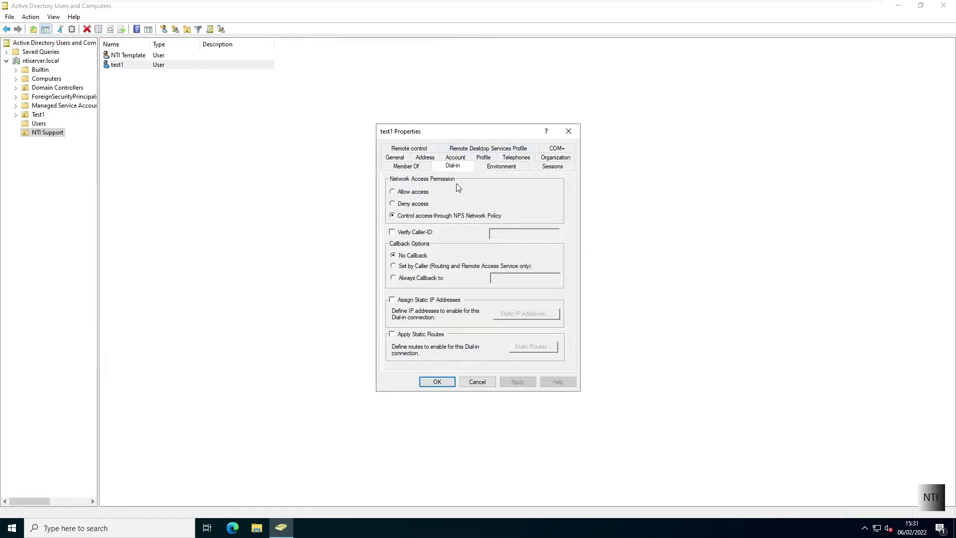
left_click(483, 157)
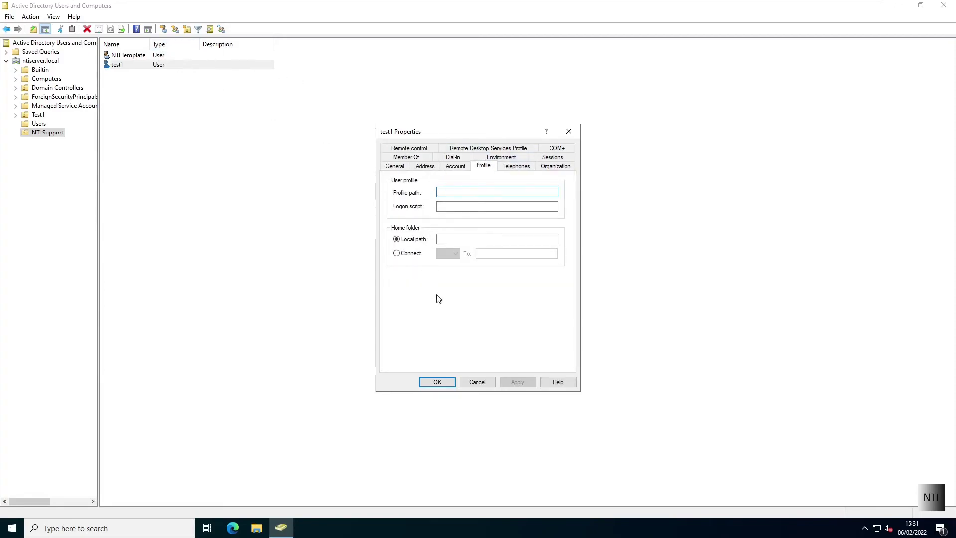
left_click(437, 382)
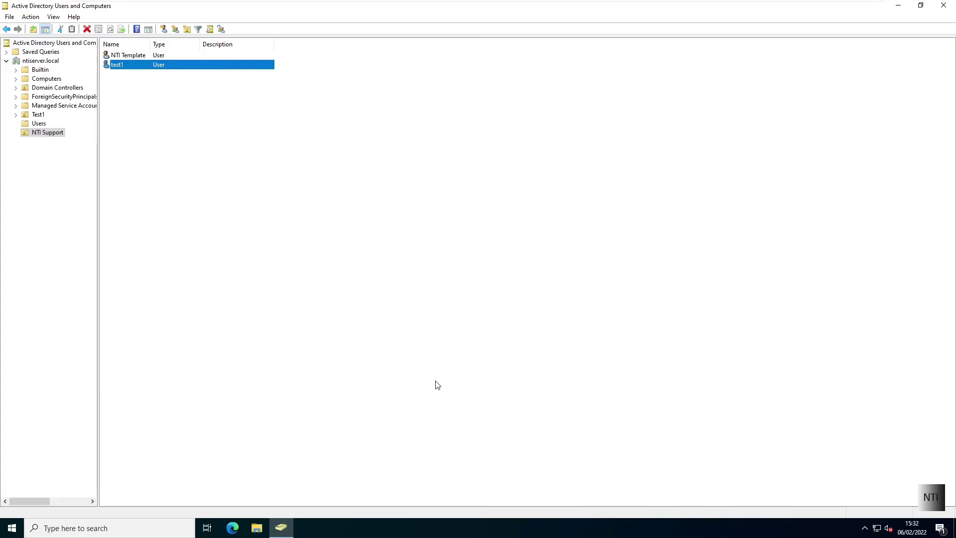
- Close the Active Directory Users and Computers window
left_click(943, 6)
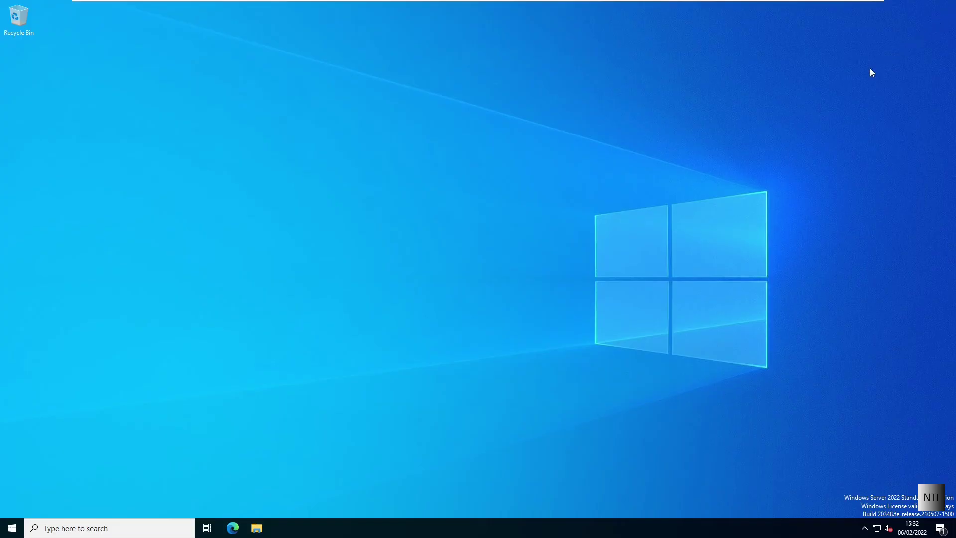